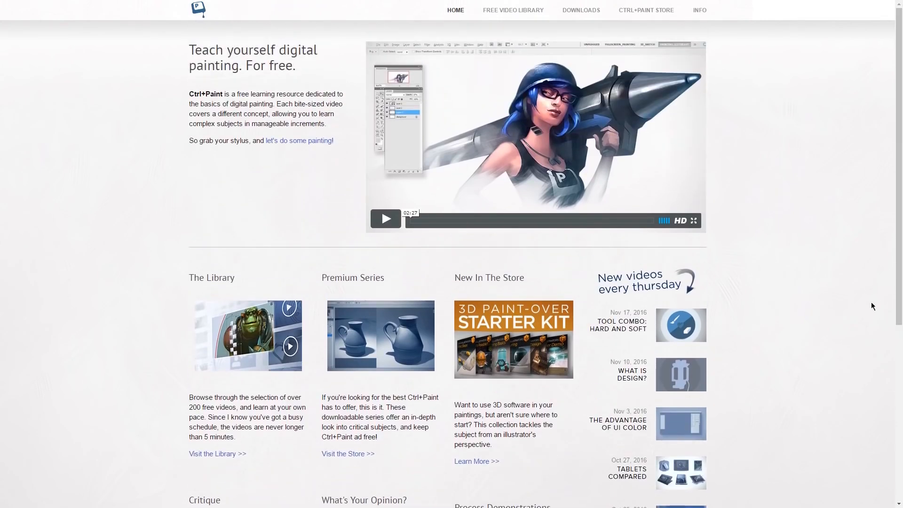
Go to the FREE VIDEO LIBRARY page from the Ctrl+Paint top navigation bar
left_click(522, 11)
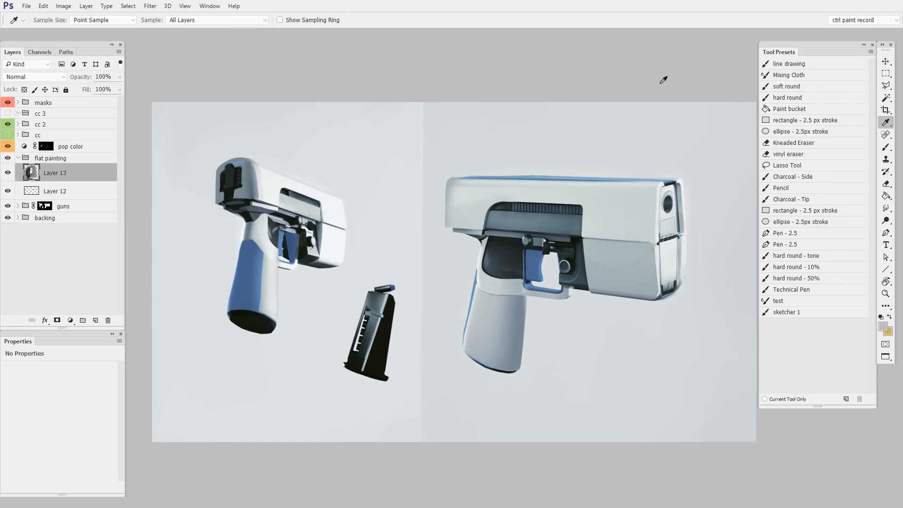
Zoom into the painting and briefly expand, then collapse, the guns group
left_click(885, 62)
left_click_drag(544, 346, 558, 369)
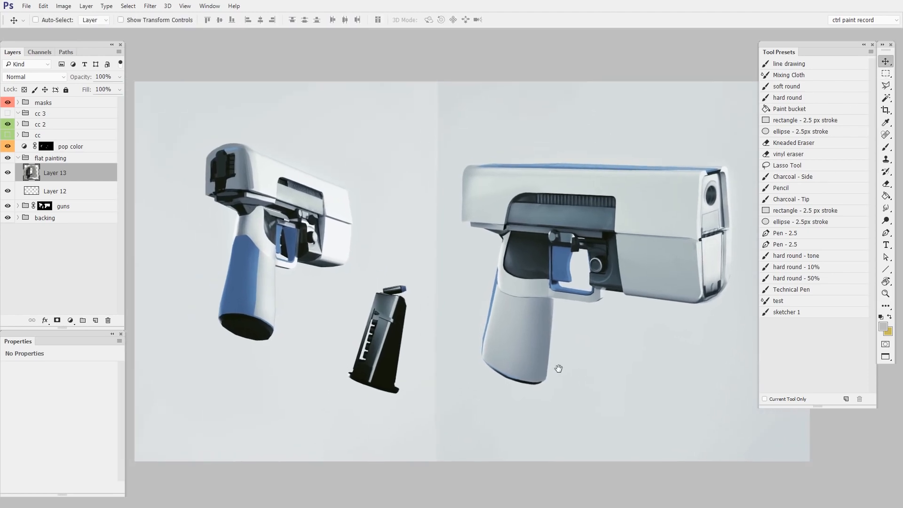
left_click(18, 206)
left_click(18, 206)
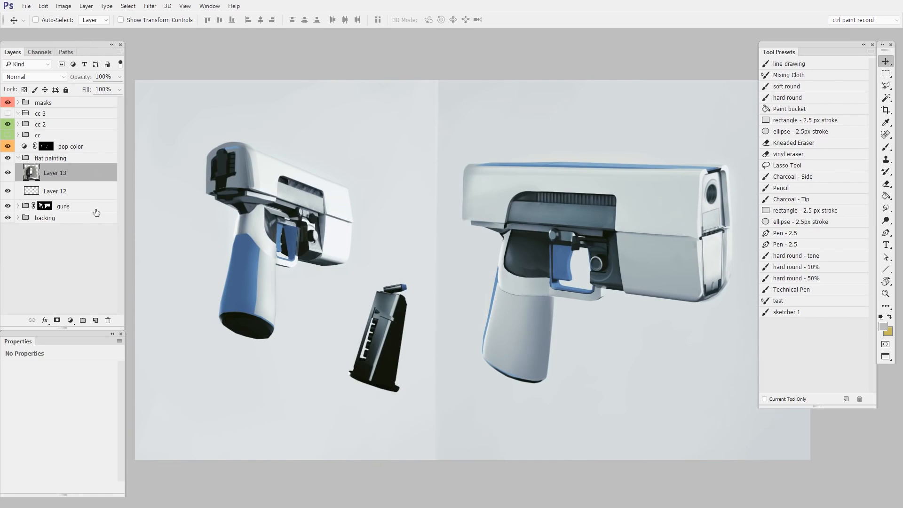
Hide cc 2, preview and re-hide the warm cc correction, and select pop color (Hue 203, Saturation 36)
left_click(8, 124)
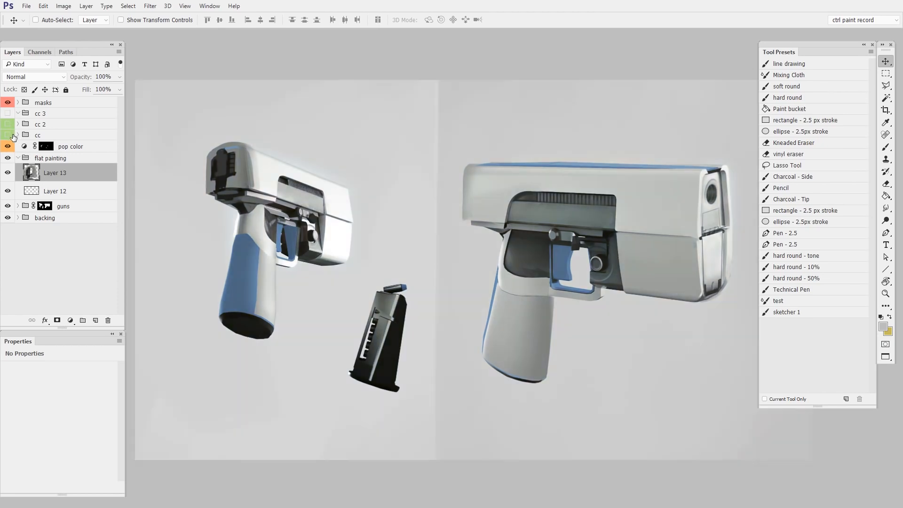
left_click(8, 135)
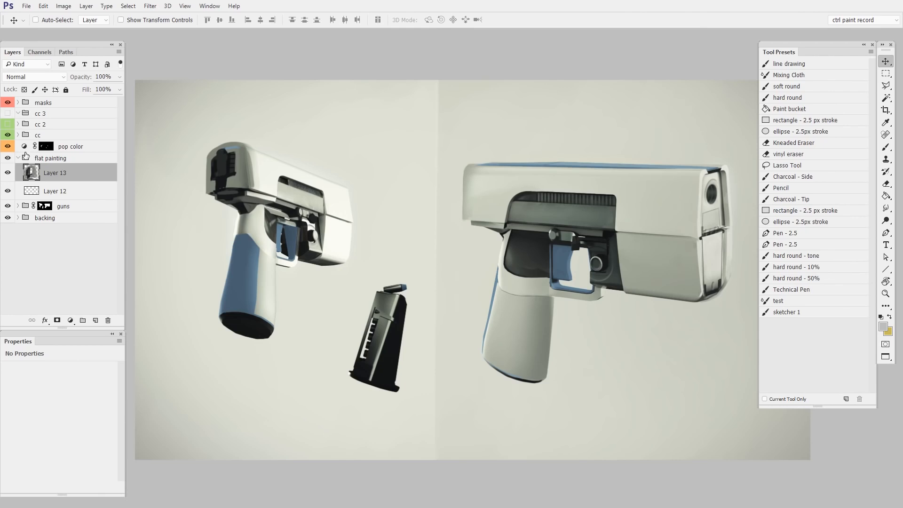
left_click(8, 135)
left_click(28, 146)
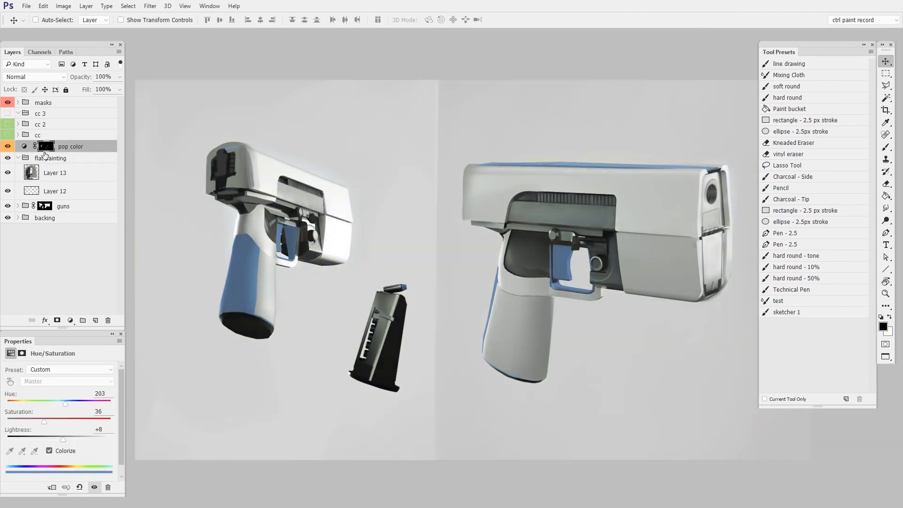
Try teal, blue and yellow-green pop color hues before settling on Hue 191
mouse_move(64, 401)
left_mouse_down()
mouse_move(84, 401)
mouse_move(54, 400)
left_mouse_up()
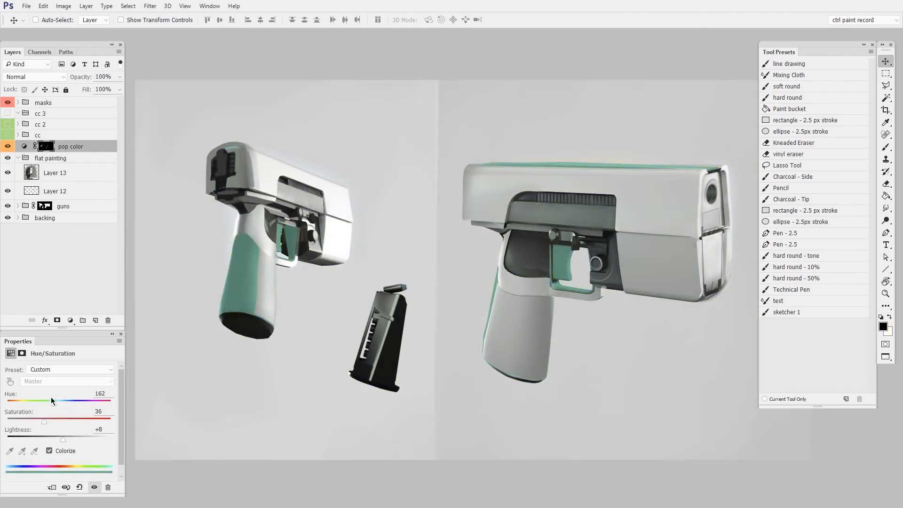
left_click_drag(48, 402, 68, 399)
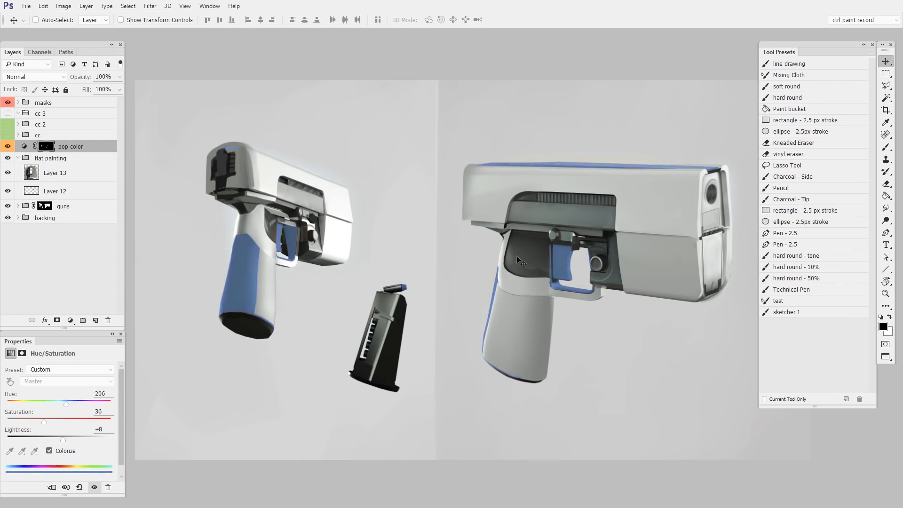
left_click(27, 402)
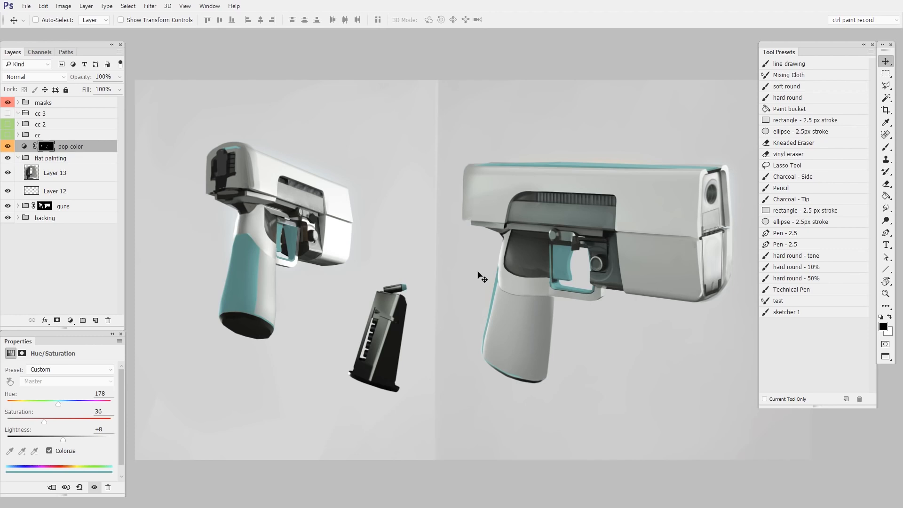
left_click_drag(67, 400, 62, 399)
Hide the pop color and cc layers, leaving yellow accents, and target the flat painting group
left_click(8, 135)
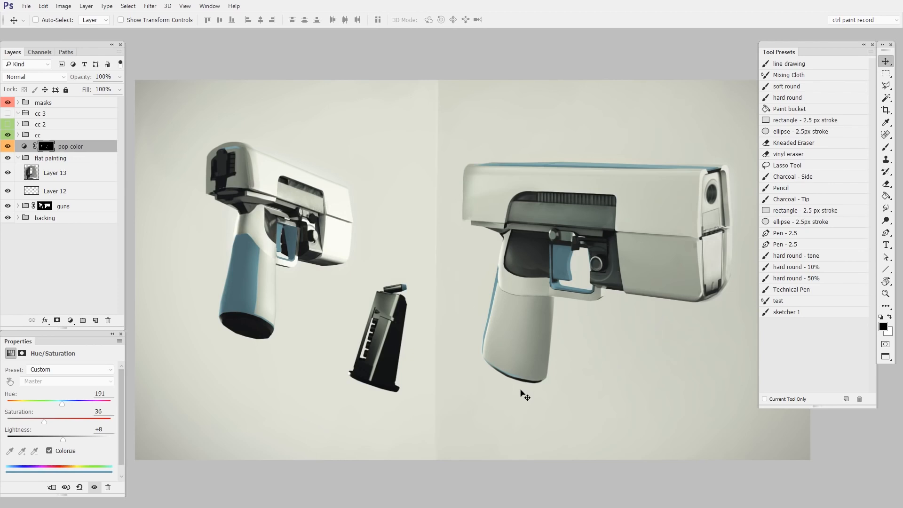
left_click_drag(8, 147, 8, 135)
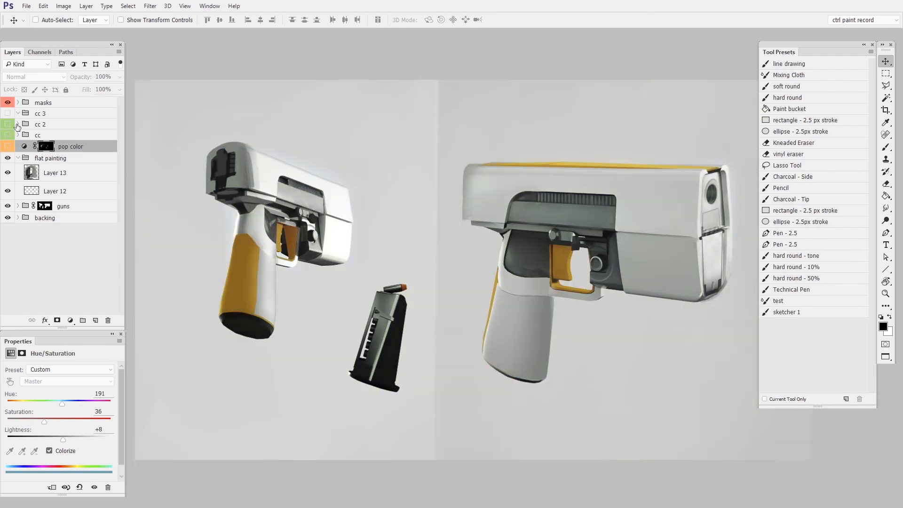
left_click(57, 161)
Add a new layer in flat painting, zoom to the left pistol, and compare Layer 13 on/off
key("ctrl+shift+alt+n")
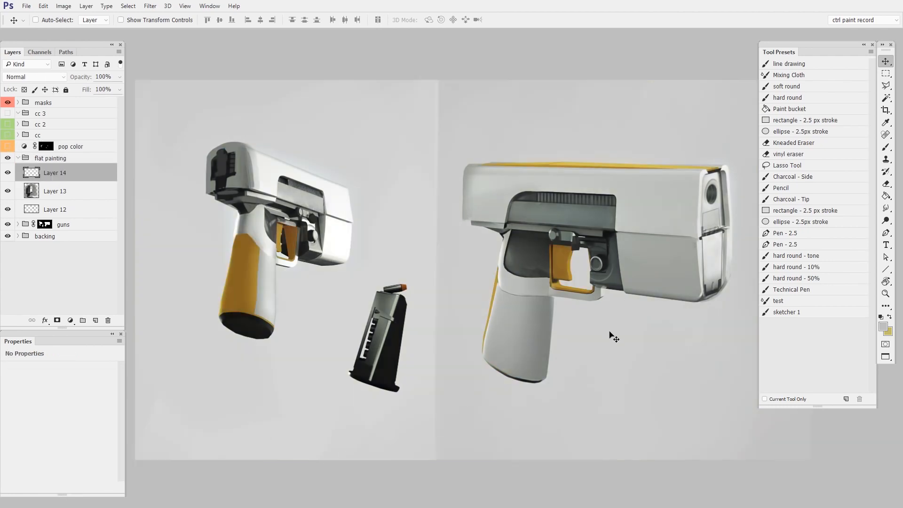
left_click_drag(286, 213, 464, 256)
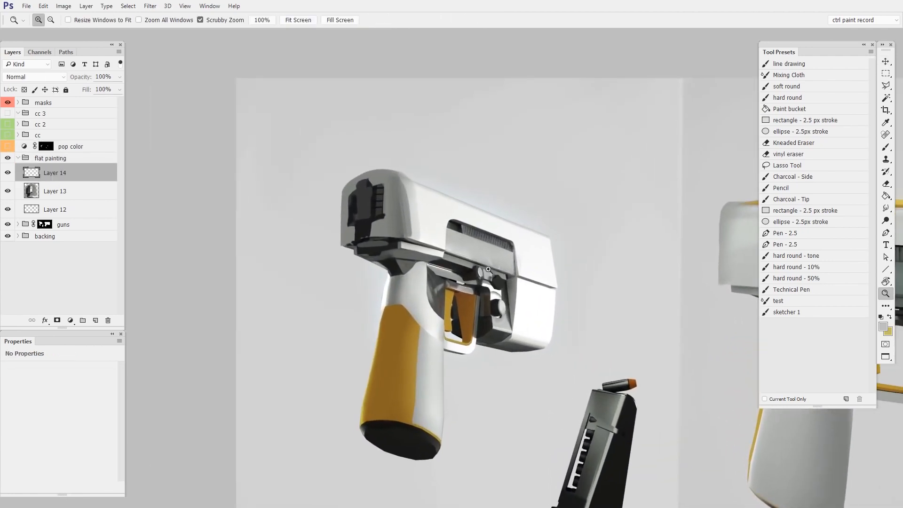
left_click_drag(414, 238, 431, 231)
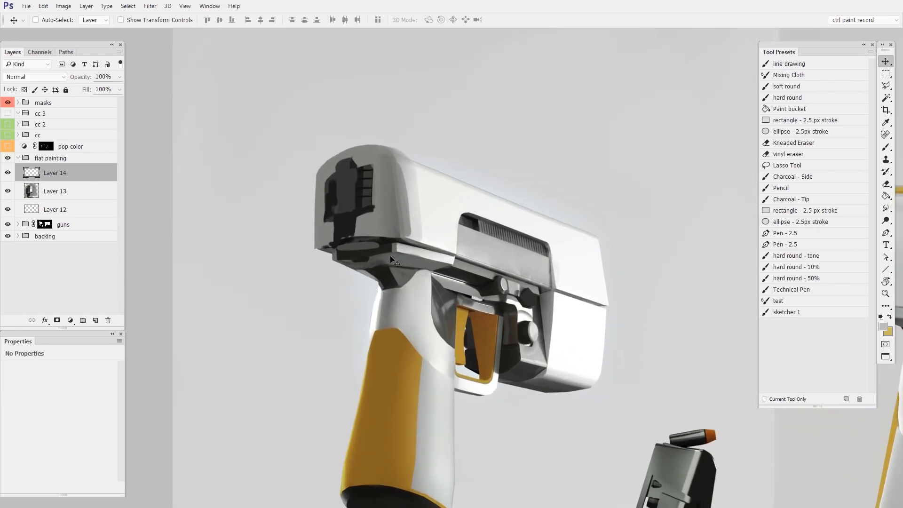
left_click(7, 191)
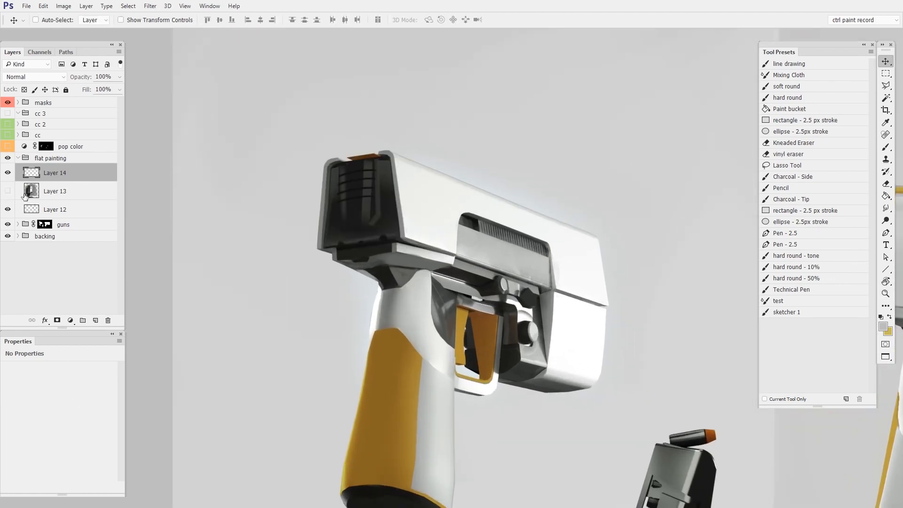
left_click(8, 191)
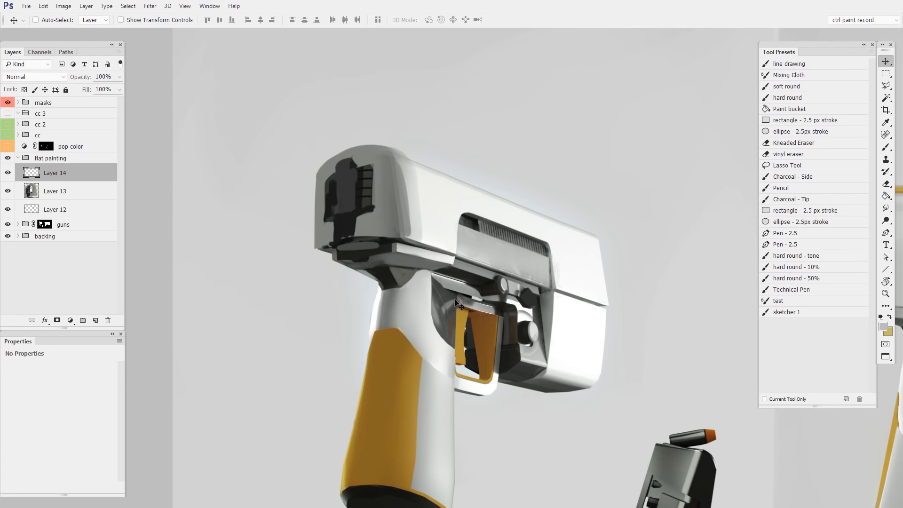
On another new layer, paint sampled greys down the slide's rear edge
key("ctrl+shift+alt+n")
key("b")
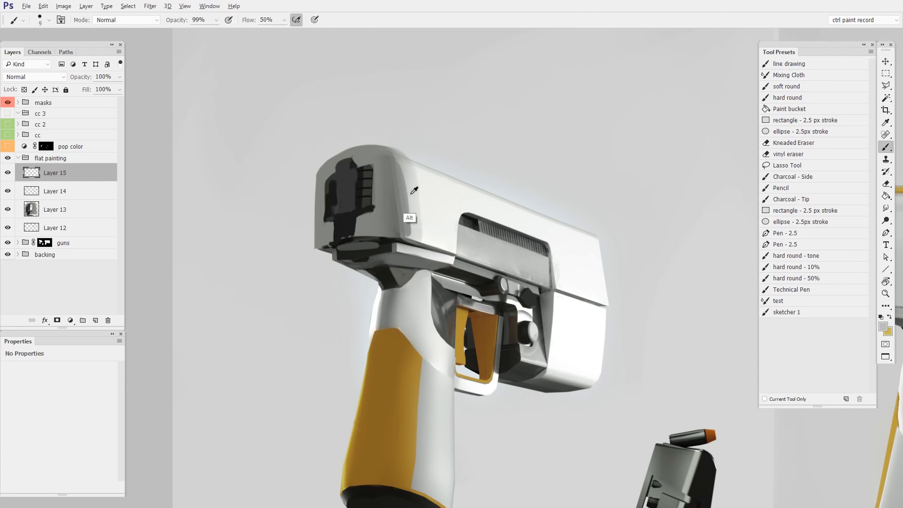
left_click(400, 221, "alt")
mouse_move(393, 179)
left_mouse_down()
mouse_move(395, 238)
mouse_move(408, 221)
left_mouse_up()
left_click(415, 204, "alt")
mouse_move(410, 173)
left_mouse_down()
mouse_move(415, 219)
mouse_move(405, 230)
left_mouse_up()
left_click(402, 219, "alt")
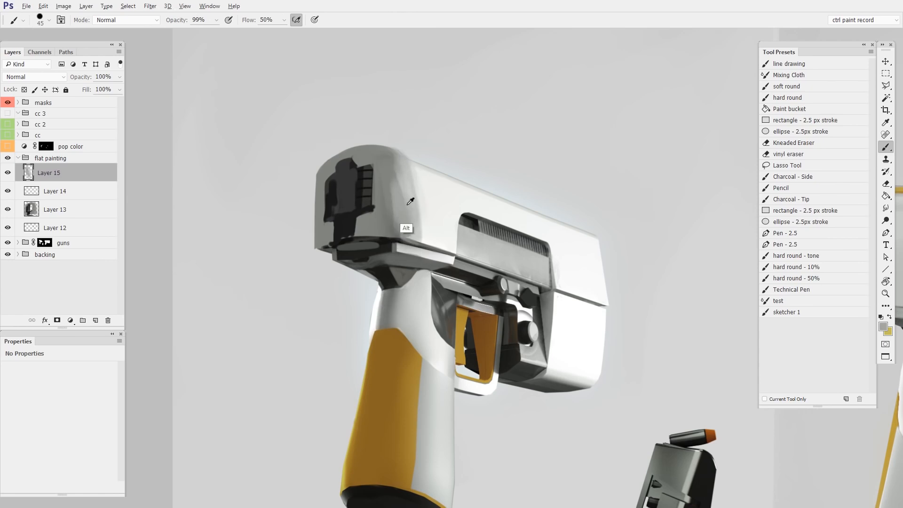
Zoom closer and blend the slide's rounded rear corner with mid greys
key("z")
left_click_drag(426, 235, 437, 235)
key("b")
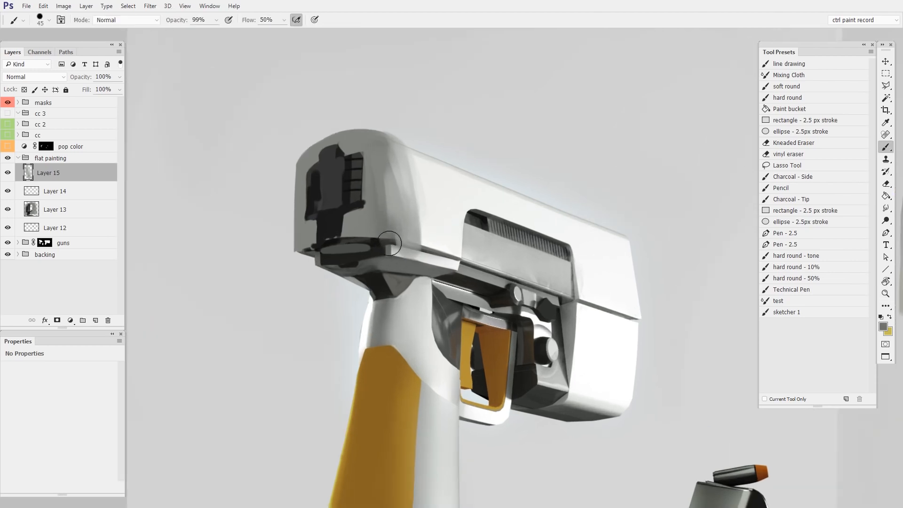
left_click(428, 227, "alt")
left_click_drag(409, 163, 414, 221)
left_click(387, 189, "alt")
left_click_drag(396, 142, 405, 215)
mouse_move(463, 337)
left_mouse_down()
mouse_move(454, 347)
mouse_move(463, 342)
left_mouse_up()
With a soft round 120 px brush, smooth the slide's rear end, erasing grey over the rear port
right_click(405, 217)
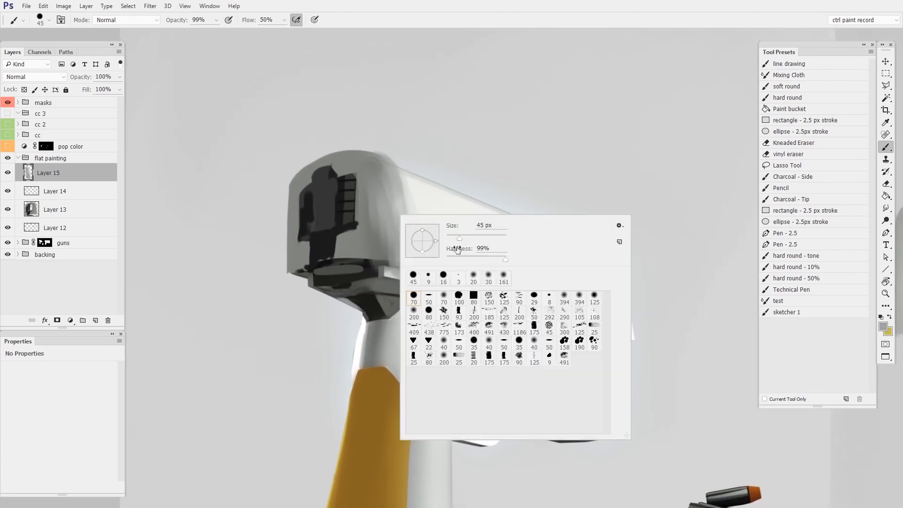
double_click(440, 298)
key("]")
key("]")
key("]")
key("]")
left_click(393, 220, "alt")
left_click_drag(382, 183, 381, 274)
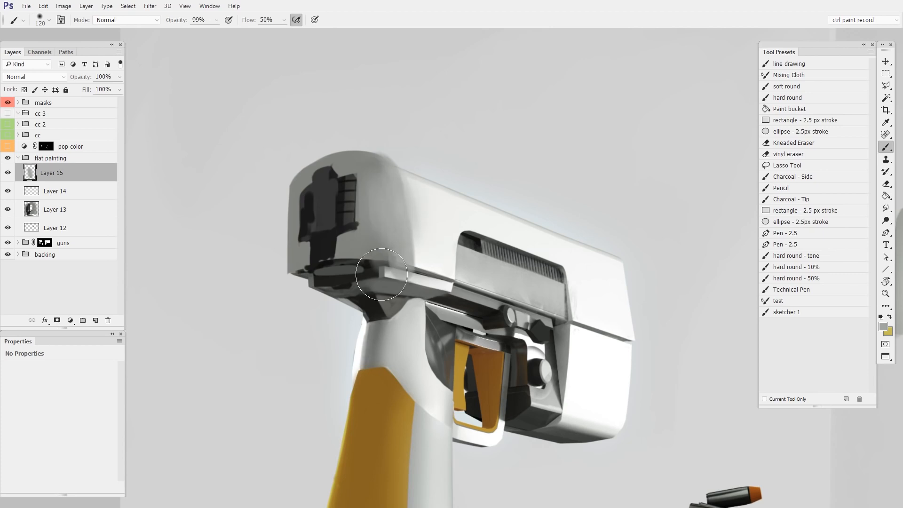
key("e")
left_click_drag(345, 198, 338, 212)
key("b")
mouse_move(357, 288)
left_mouse_down()
mouse_move(348, 282)
mouse_move(411, 300)
mouse_move(357, 292)
mouse_move(414, 282)
mouse_move(442, 289)
mouse_move(361, 282)
left_mouse_up()
key("e")
key("b")
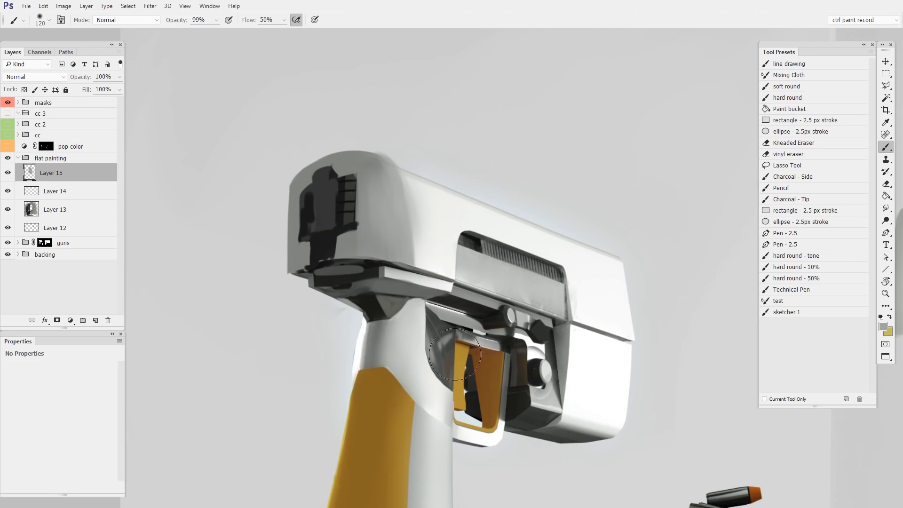
Re-show pop color and cc, zoom out to both pistols, and highlight the magazine's lower side
left_click_drag(405, 387, 381, 344)
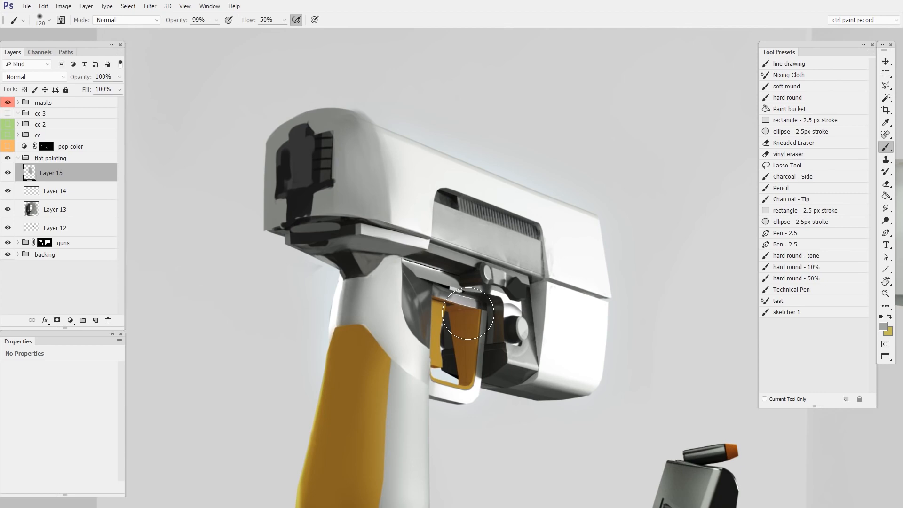
left_click(8, 146)
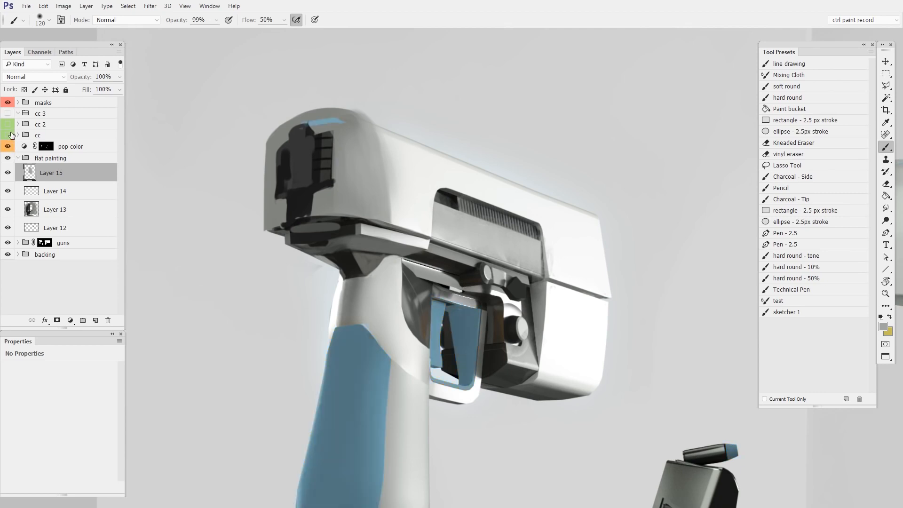
left_click(8, 135)
left_click(8, 124)
left_click_drag(483, 284, 460, 294)
left_click(8, 124)
left_click_drag(551, 350, 356, 298)
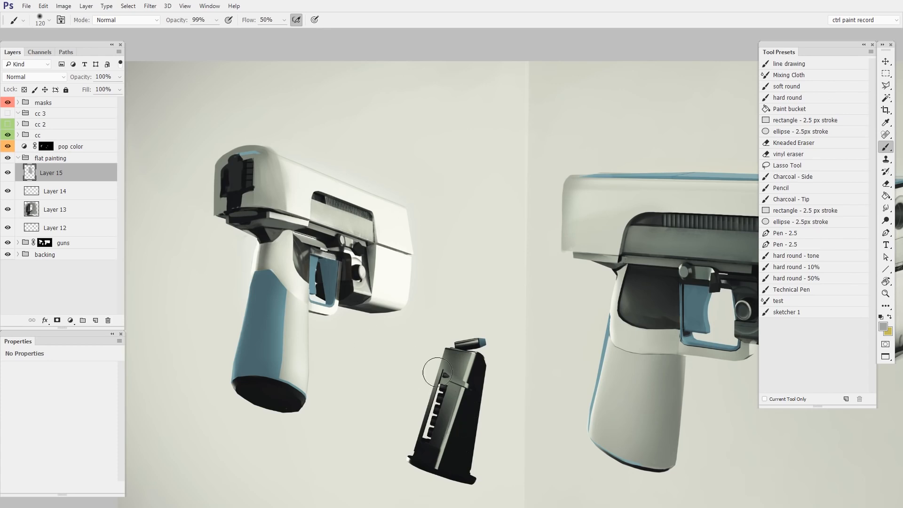
left_click_drag(454, 448, 448, 450)
Hide pop color for yellow grips, compare with the cc warm correction, then turn cc off
left_click_drag(11, 142, 8, 147)
left_click_drag(316, 218, 407, 250)
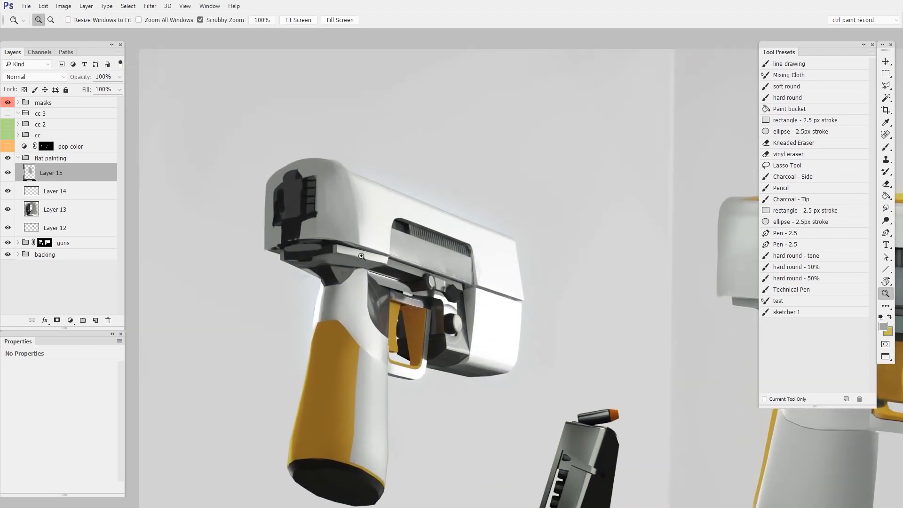
left_click(12, 136)
left_click_drag(481, 270, 426, 302)
left_click_drag(516, 314, 400, 267)
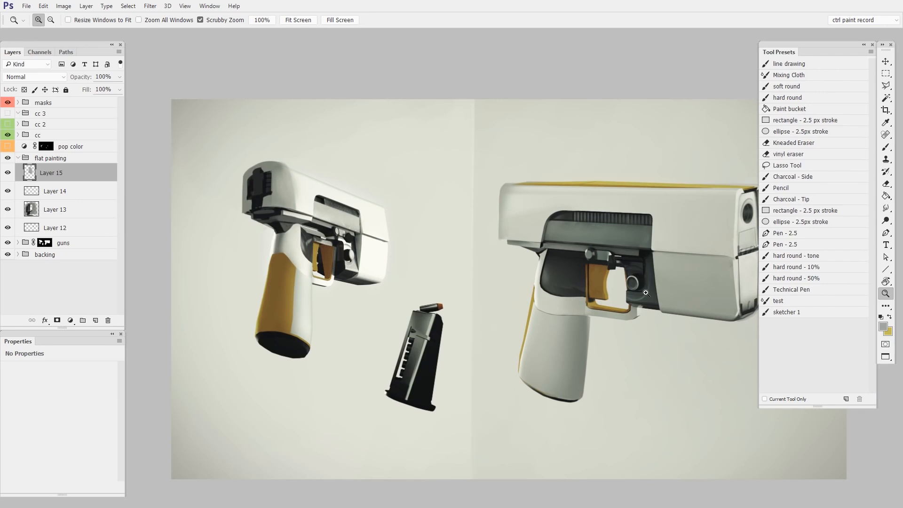
left_click(9, 136)
left_click(380, 254)
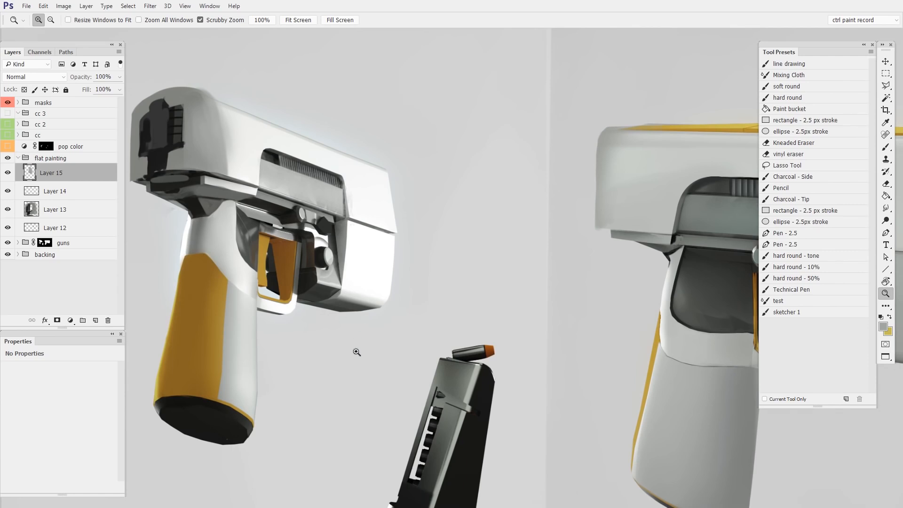
Set the Eyedropper's Sample option to All Layers no Adjustments
left_click(886, 122)
left_click(248, 20)
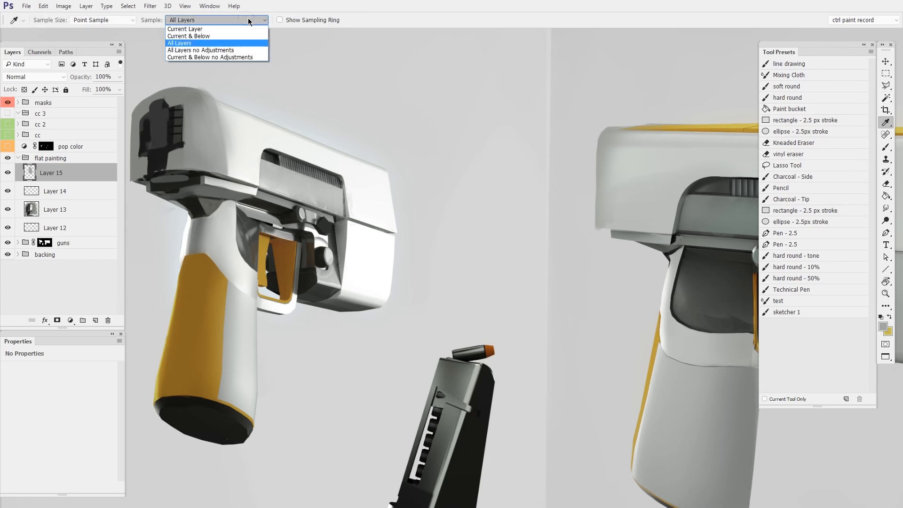
left_click(251, 51)
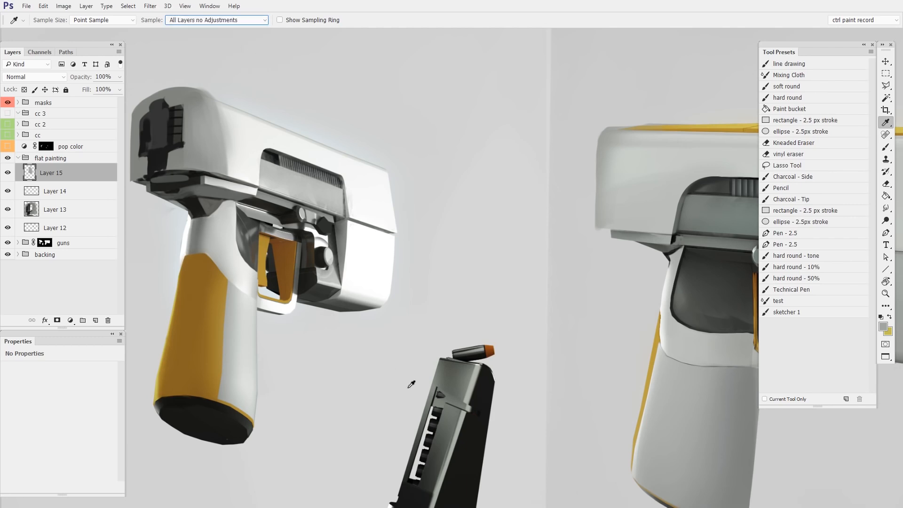
key("z")
left_click_drag(409, 394, 426, 321)
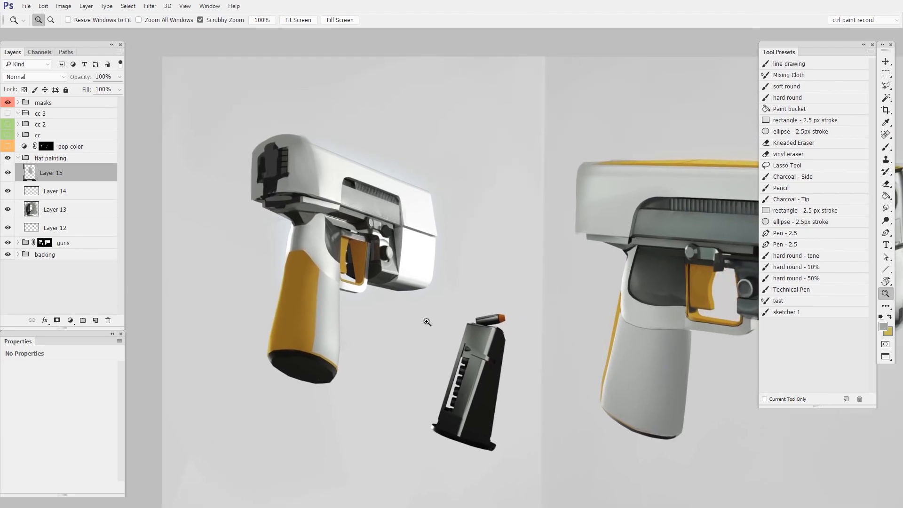
Show cc 2 and pop color, setting Hue 134 and Saturation 33 for green grips
left_click(8, 124)
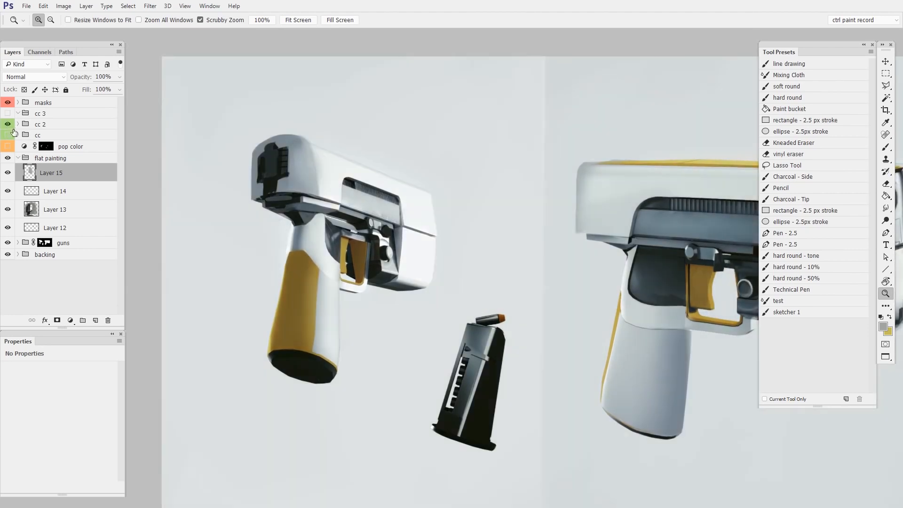
left_click_drag(438, 353, 367, 344)
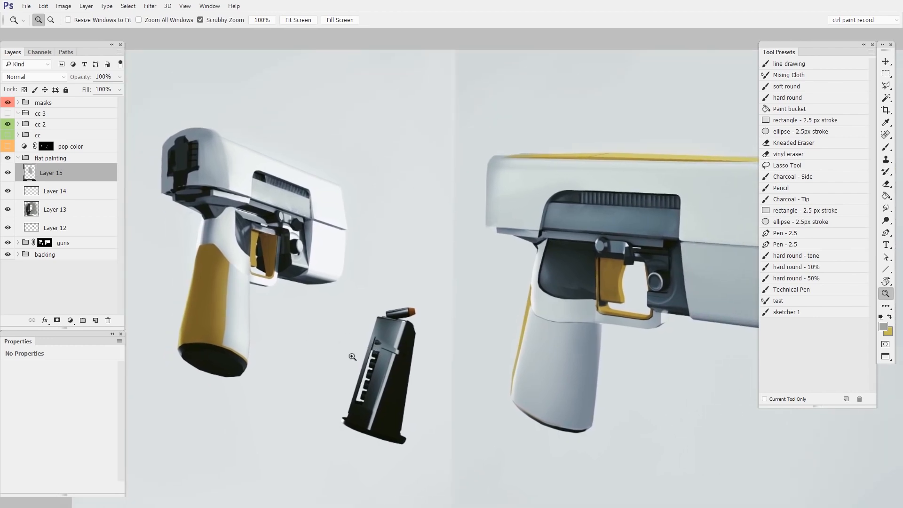
left_click(8, 146)
left_click(25, 147)
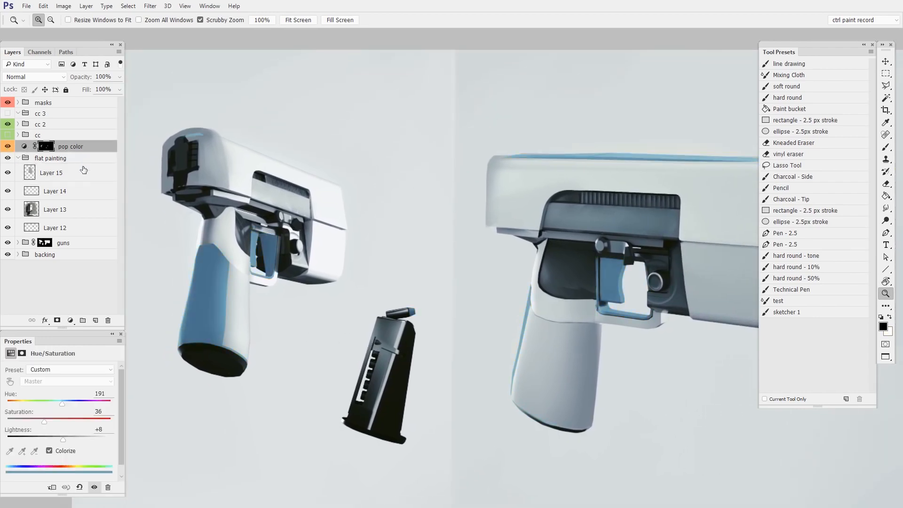
mouse_move(60, 406)
left_mouse_down()
mouse_move(75, 402)
mouse_move(45, 402)
left_mouse_up()
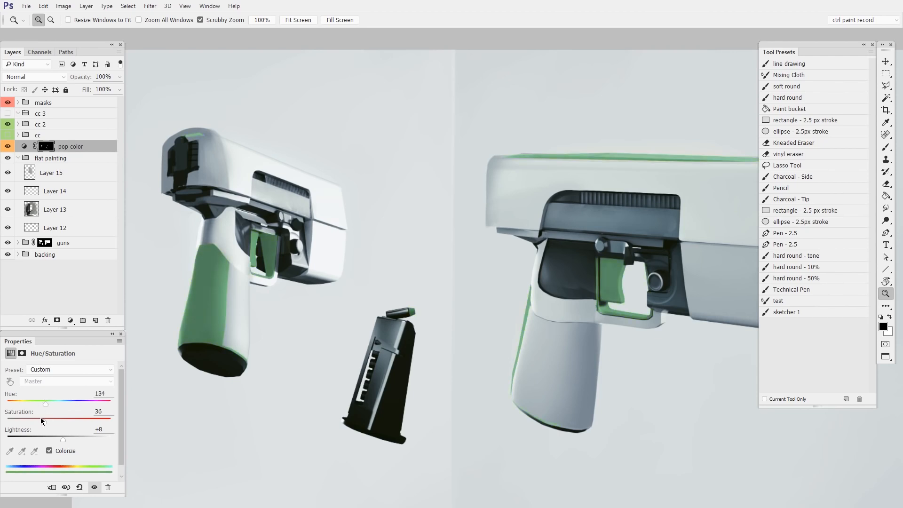
left_click_drag(37, 417, 41, 417)
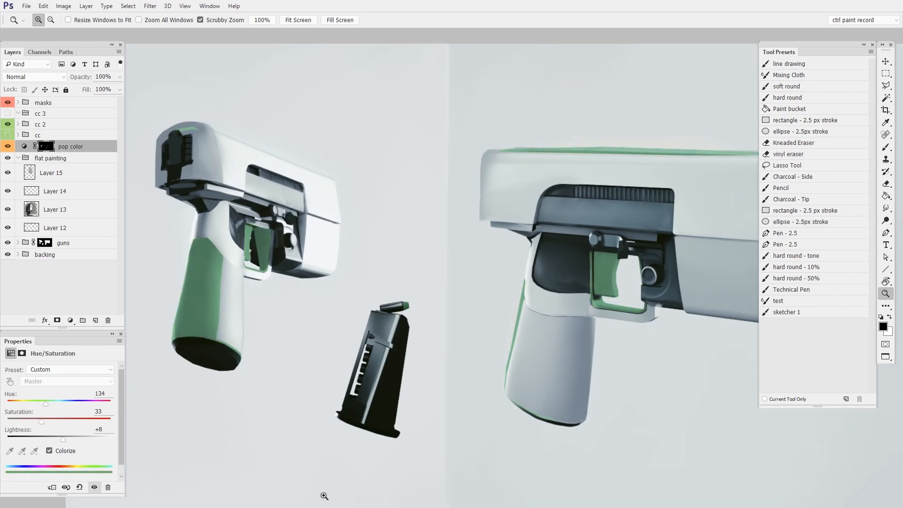
left_click_drag(249, 220, 456, 358)
left_click_drag(454, 339, 476, 316)
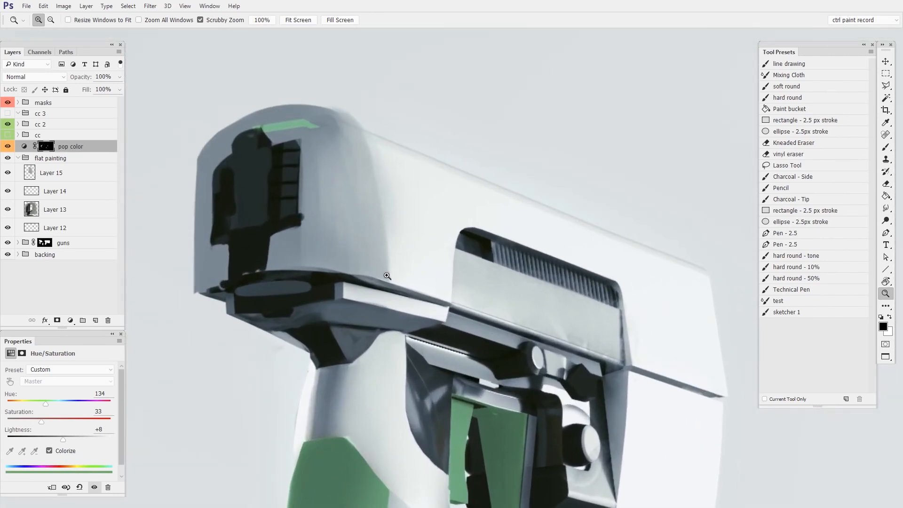
Add Layer 16 above Layer 15 and load a soft round brush of about 104 px
left_click(63, 173)
key("ctrl+shift+alt+n")
key("b")
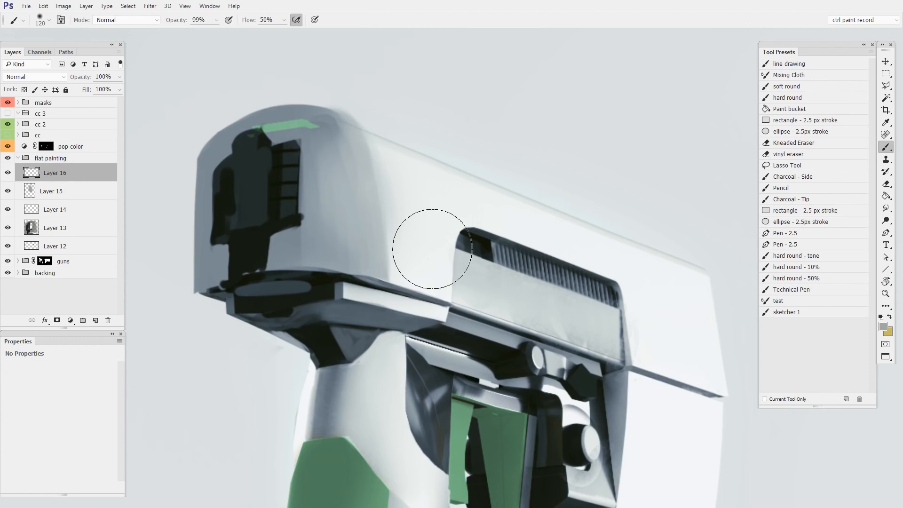
right_click(429, 239)
left_click(479, 330)
left_click(396, 349)
left_click_drag(413, 223, 438, 249)
Blend the barrel's shadow edges with sampled greys and lighten the dark underside to slate grey
left_click(410, 219, "alt")
mouse_move(391, 270)
left_mouse_down()
mouse_move(372, 167)
mouse_move(379, 282)
left_mouse_up()
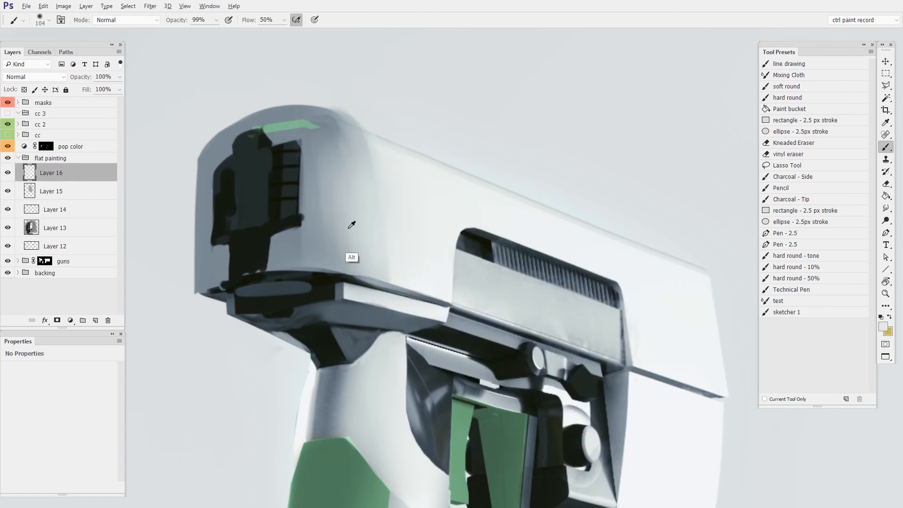
left_click(332, 198, "alt")
left_click_drag(334, 201, 337, 250)
left_click(284, 286, "alt")
left_click_drag(312, 299, 325, 290)
left_click(357, 164, "alt")
mouse_move(360, 154)
left_mouse_down()
mouse_move(379, 248)
mouse_move(374, 158)
left_mouse_up()
mouse_move(379, 344)
left_mouse_down()
mouse_move(364, 367)
mouse_move(461, 321)
left_mouse_up()
Rotate the view, then on Layer 17 paint light and dark grey around the strip's left corner
right_click(453, 264)
key("Escape")
key("r")
left_click_drag(406, 416, 404, 339)
key("e")
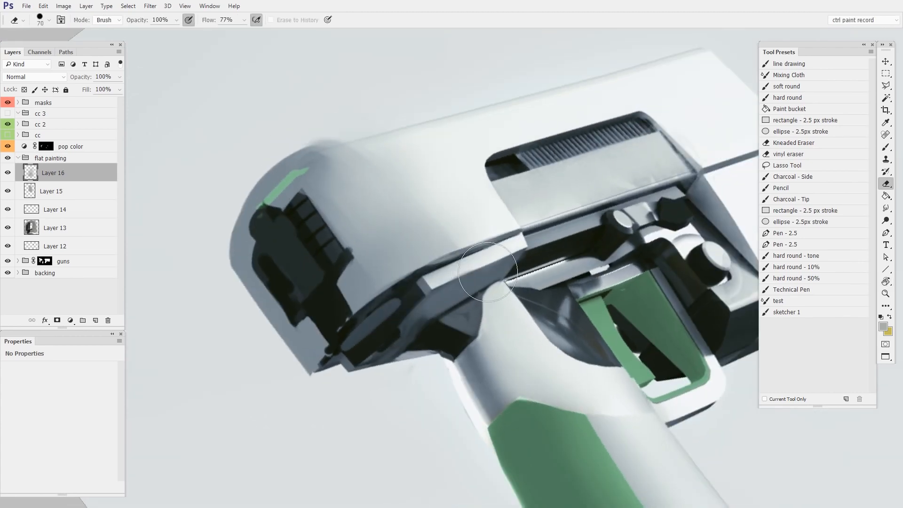
key("ctrl+alt+shift+n")
key("b")
mouse_move(468, 273)
left_mouse_down()
mouse_move(430, 294)
mouse_move(439, 281)
mouse_move(415, 310)
mouse_move(409, 297)
mouse_move(433, 328)
mouse_move(513, 285)
left_mouse_up()
left_click(452, 293, "alt")
left_click(427, 288, "alt")
left_click(439, 279, "alt")
left_click(441, 303, "alt")
Erase excess paint and soften the strip's lower edges with a 12 px lighter-grey brush
key("e")
key("b")
mouse_move(437, 279)
left_mouse_down()
mouse_move(419, 300)
mouse_move(466, 268)
mouse_move(437, 288)
left_mouse_up()
left_click(436, 281, "alt")
left_click(418, 301, "alt")
left_click(460, 273, "alt")
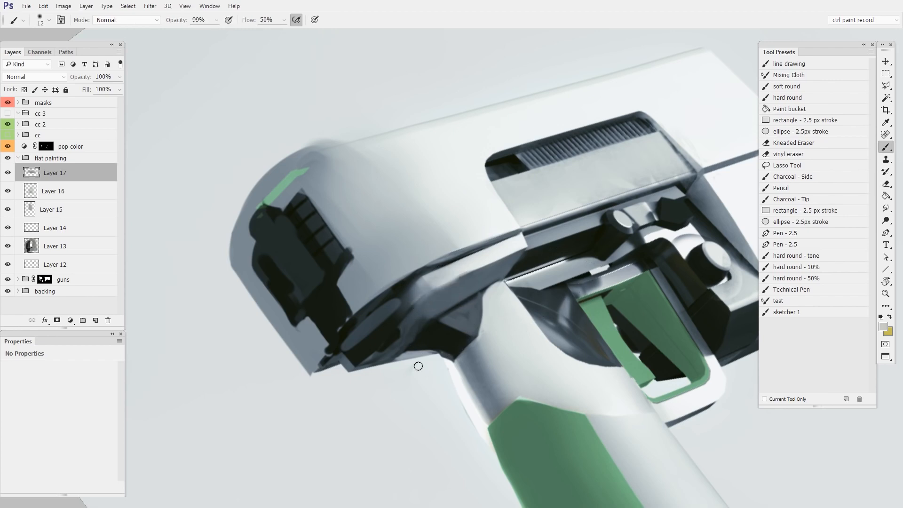
Reset the rotation, zoom out, and swap the cool cc 2 correction for the warm cc
key("Escape")
left_click_drag(573, 378, 429, 373)
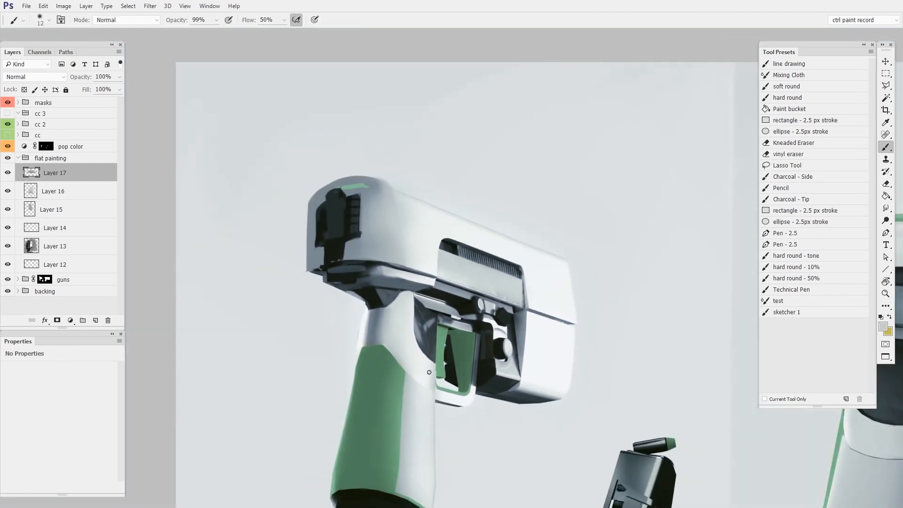
left_click_drag(452, 436, 415, 413)
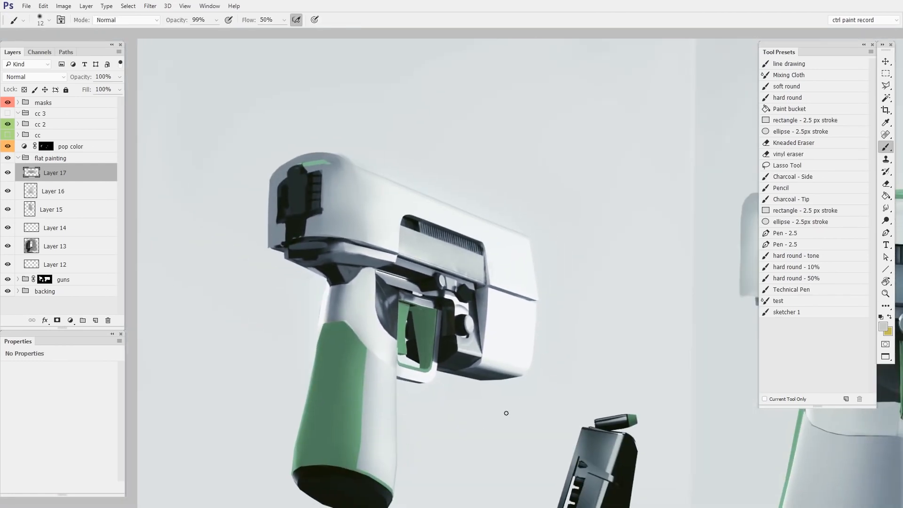
left_click(9, 123)
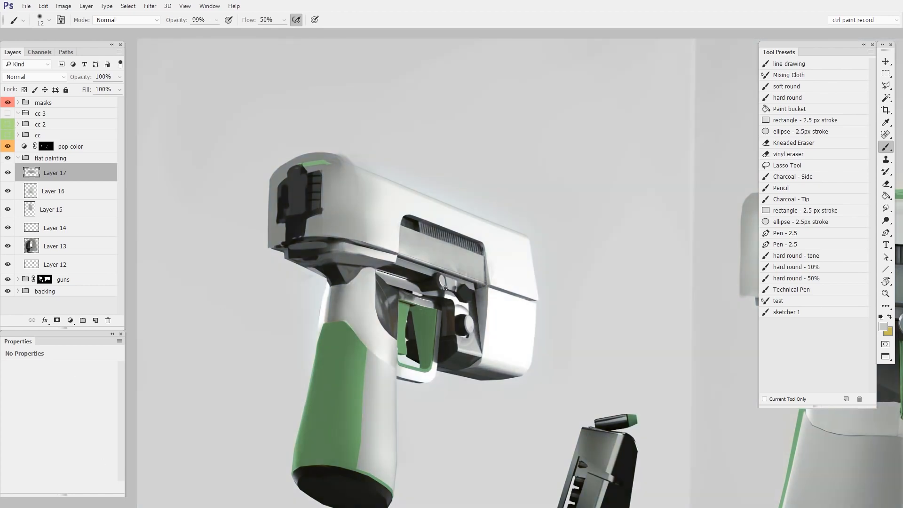
left_click(8, 135)
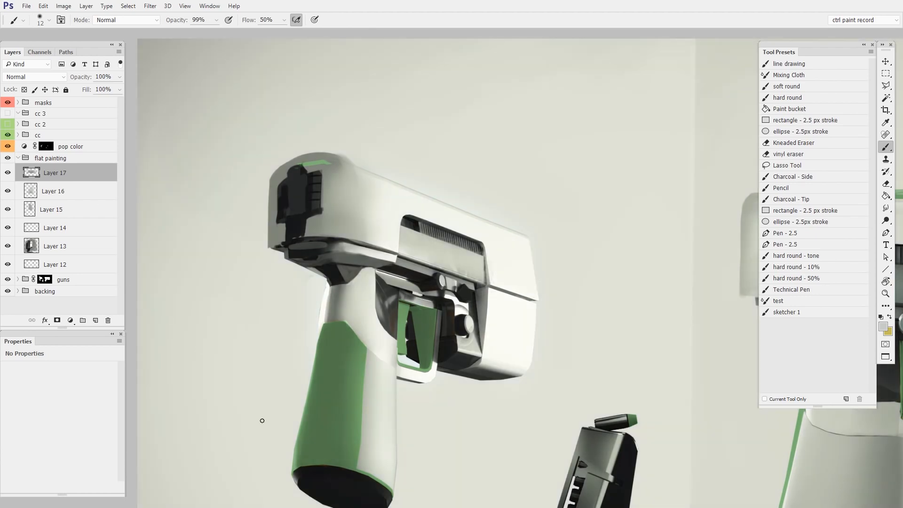
key("r")
left_click_drag(271, 400, 334, 339)
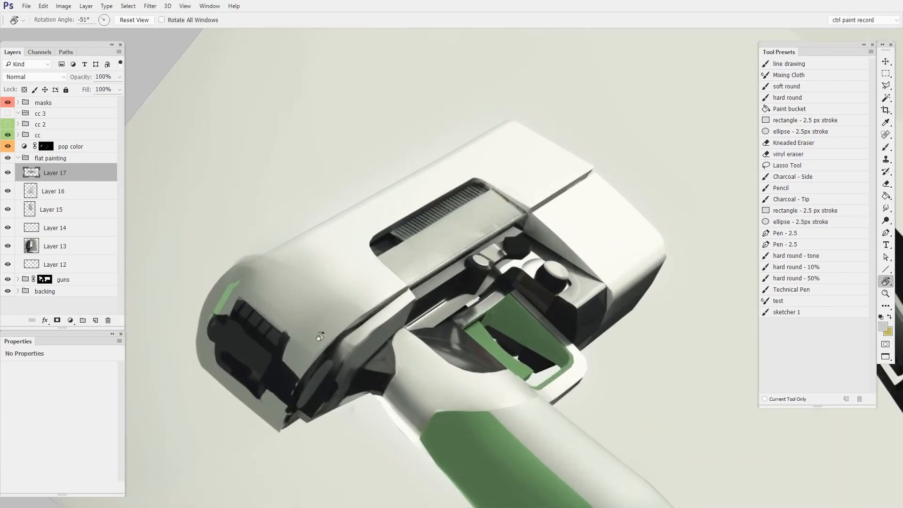
Add new Layer 18 and paint a first dark-grey stroke on the pale band
key("ctrl+shift+alt+n")
key("b")
left_click(375, 341, "alt")
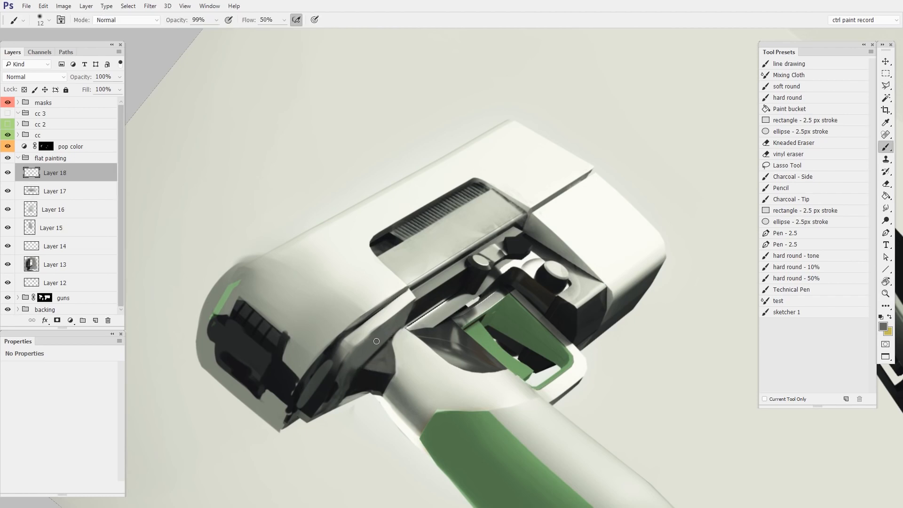
scroll(375, 341, "up", 2)
mouse_move(342, 362)
left_mouse_down()
mouse_move(379, 328)
mouse_move(336, 359)
left_mouse_up()
Darken the band's edges and crevice with sampled greys, then brighten it with light strokes
left_click(338, 325, "alt")
mouse_move(385, 285)
left_mouse_down()
mouse_move(310, 351)
mouse_move(379, 302)
left_mouse_up()
left_click(365, 353, "alt")
mouse_move(349, 342)
left_mouse_down()
mouse_move(408, 300)
mouse_move(380, 317)
left_mouse_up()
left_click(384, 305, "alt")
left_click_drag(480, 292, 445, 268)
Zoom out and reposition the view to show both pistols
left_click_drag(444, 267, 395, 292)
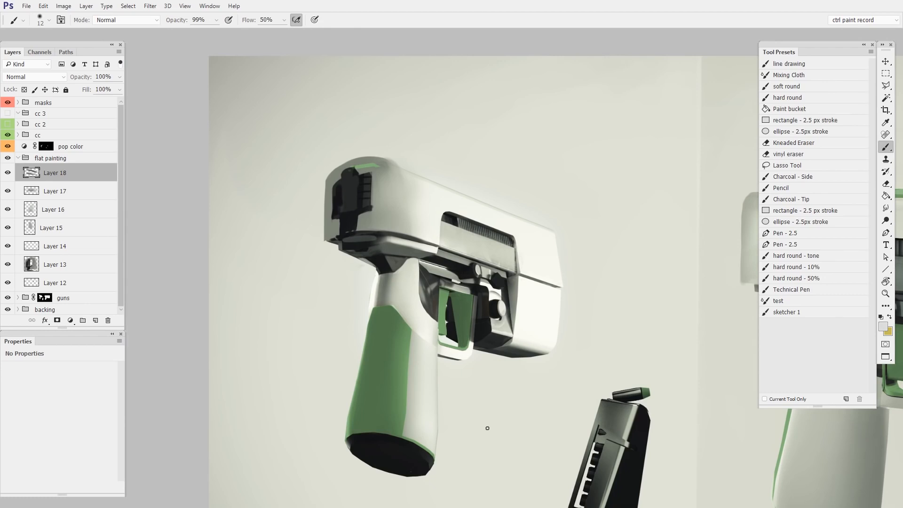
left_click_drag(458, 390, 333, 333)
left_click_drag(380, 359, 355, 361)
left_click_drag(364, 383, 338, 360)
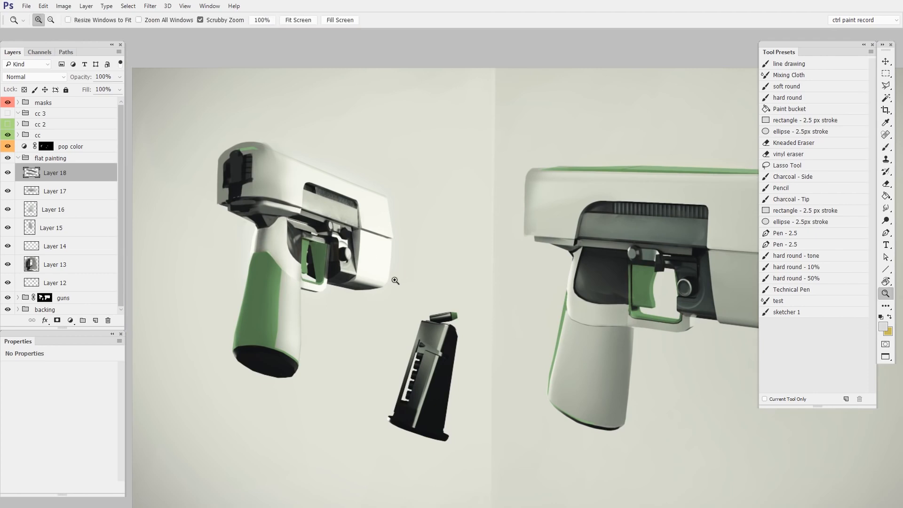
Zoom in on the trigger recess and paint dark shadows into it with a brush reduced to size 6
left_click_drag(397, 281, 435, 281)
left_click_drag(326, 210, 526, 342)
left_click(460, 290, "alt")
mouse_move(457, 302)
left_mouse_down()
mouse_move(451, 270)
mouse_move(452, 315)
left_mouse_up()
left_click(445, 325, "alt")
left_click_drag(450, 280, 456, 310)
left_click(458, 293, "alt")
key("[")
key("[")
key("[")
key("[")
key("[")
key("[")
mouse_move(463, 272)
left_mouse_down()
mouse_move(458, 321)
mouse_move(460, 312)
left_mouse_up()
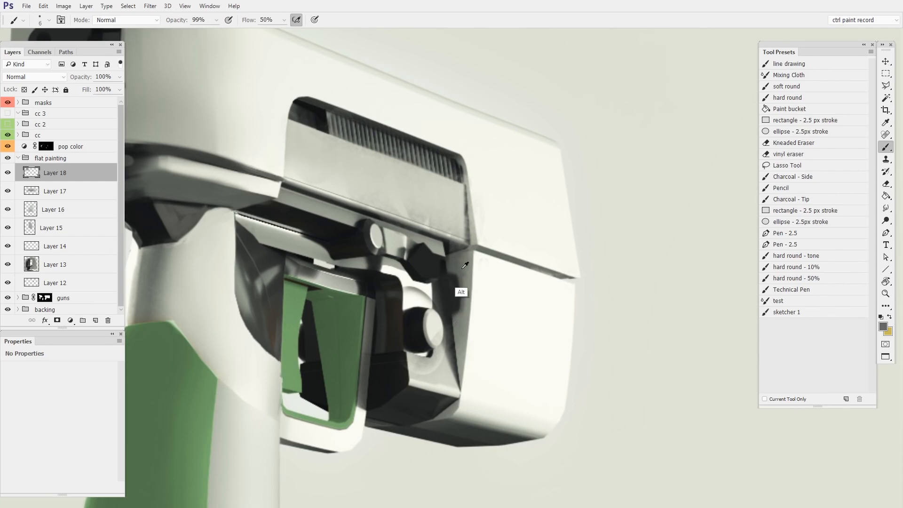
Soften the recess shadow with lighter greys and darken and repaint the recess corner
left_click(462, 273, "alt")
mouse_move(454, 278)
left_mouse_down()
mouse_move(453, 282)
mouse_move(442, 287)
mouse_move(447, 310)
mouse_move(456, 310)
mouse_move(459, 288)
left_mouse_up()
left_click(456, 279, "alt")
left_click(444, 332, "alt")
left_click(449, 313, "alt")
mouse_move(495, 402)
left_mouse_down()
mouse_move(416, 461)
mouse_move(512, 423)
left_mouse_up()
mouse_move(477, 300)
left_mouse_down()
mouse_move(487, 283)
mouse_move(481, 264)
left_mouse_up()
left_click(454, 288, "alt")
mouse_move(462, 273)
left_mouse_down()
mouse_move(486, 264)
mouse_move(463, 279)
mouse_move(475, 271)
mouse_move(467, 262)
mouse_move(481, 260)
mouse_move(479, 272)
mouse_move(461, 266)
left_mouse_up()
left_click(480, 278, "alt")
left_click(469, 263, "alt")
left_click(483, 275, "alt")
left_click(467, 269, "alt")
Lighten the dark line down the panel's right and lower-right edge with light grey
left_click_drag(515, 376, 529, 308)
left_click(426, 151, "alt")
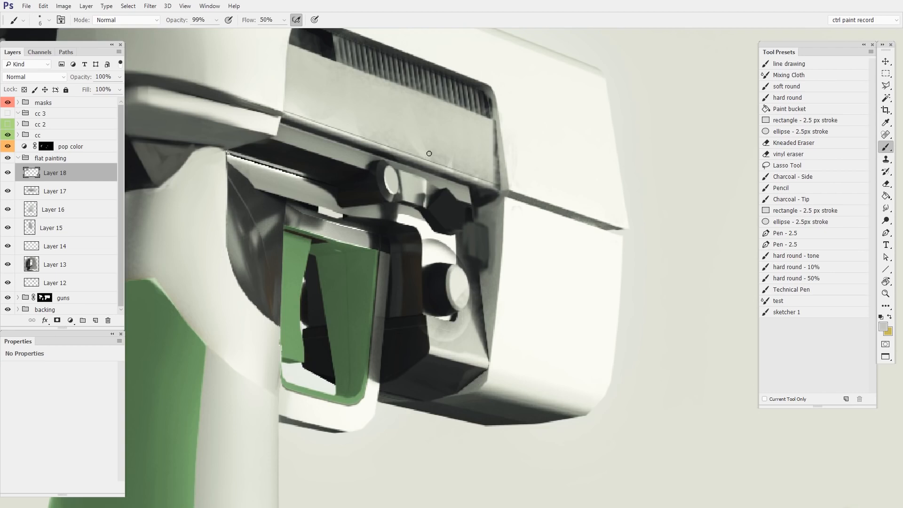
left_click(448, 169, "alt")
left_click_drag(482, 178, 492, 184)
left_click(490, 176, "alt")
left_click_drag(496, 133, 499, 192)
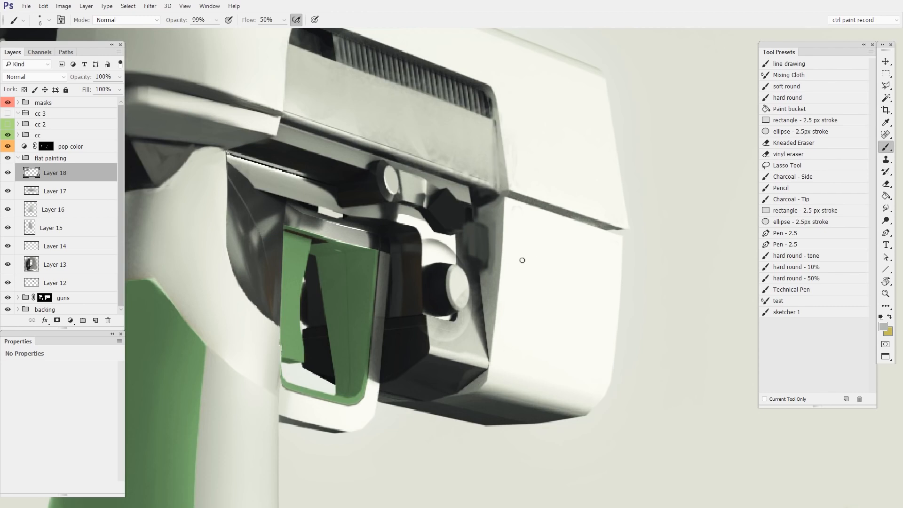
Add a dark stroke above the bolt, then zoom out to see the whole pistol
scroll(421, 175, "up", 2)
left_click(426, 220, "alt")
mouse_move(429, 192)
left_mouse_down()
mouse_move(431, 175)
mouse_move(436, 180)
left_mouse_up()
left_click_drag(597, 332, 555, 355)
left_click_drag(555, 355, 414, 296)
mouse_move(423, 329)
left_mouse_down()
mouse_move(397, 329)
mouse_move(362, 367)
left_mouse_up()
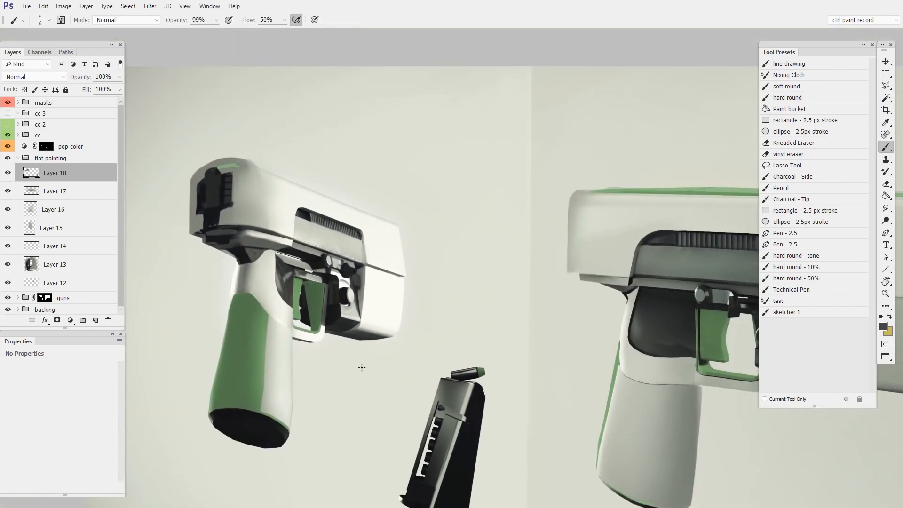
Expand the cc group, hide the warm cc correction and show the cool cc 2
left_click(18, 135)
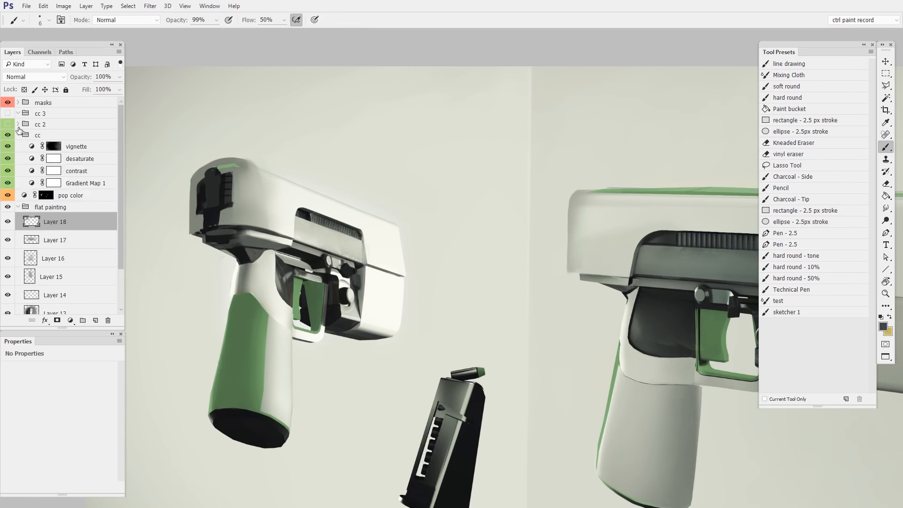
left_click(8, 135)
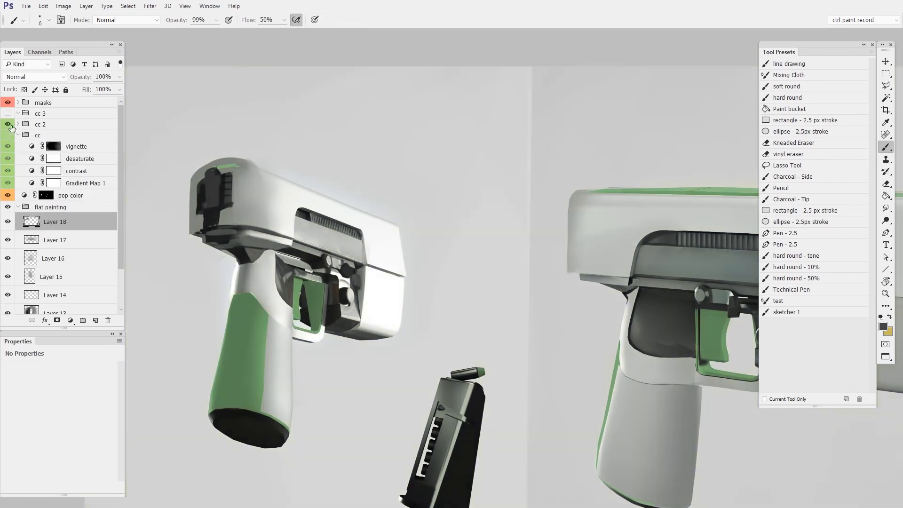
left_click(7, 124)
left_click_drag(550, 347, 439, 302)
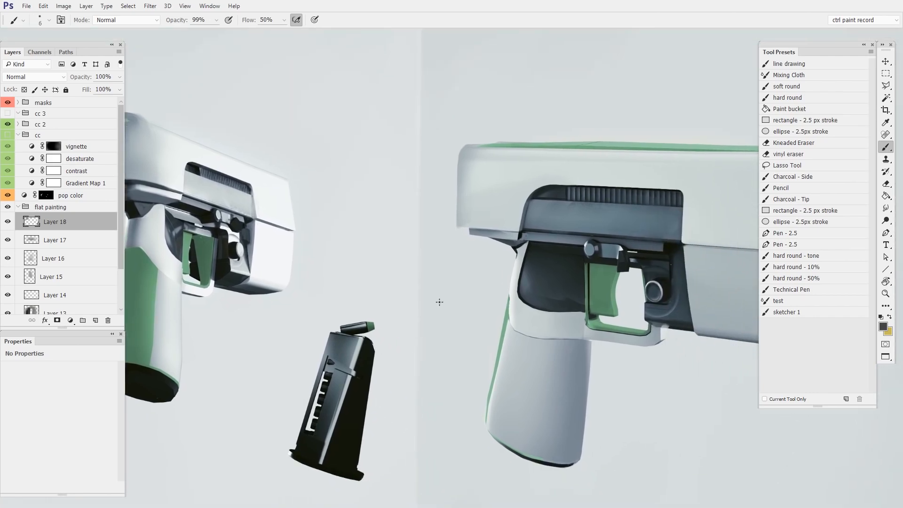
left_click_drag(392, 346, 496, 323)
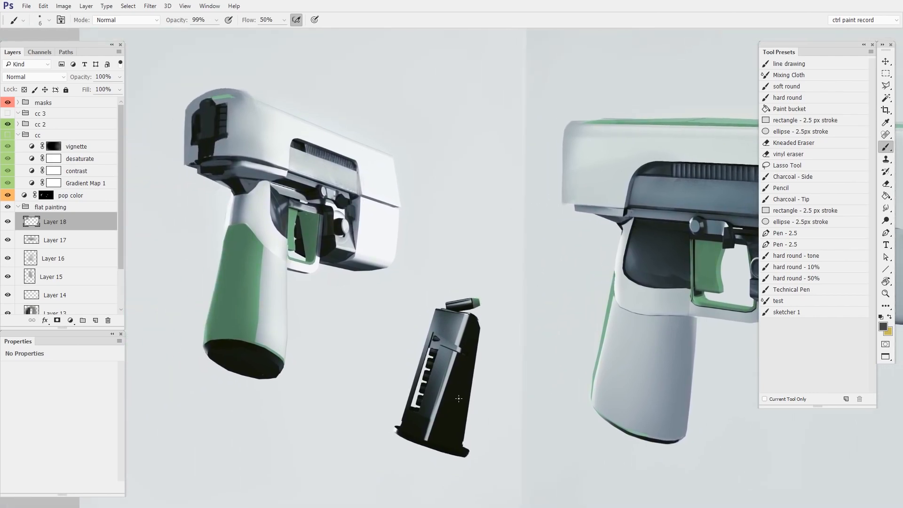
Set the pop color Hue/Saturation hue to 267, turning the green accents purple
left_click(26, 195)
left_click_drag(49, 401, 80, 400)
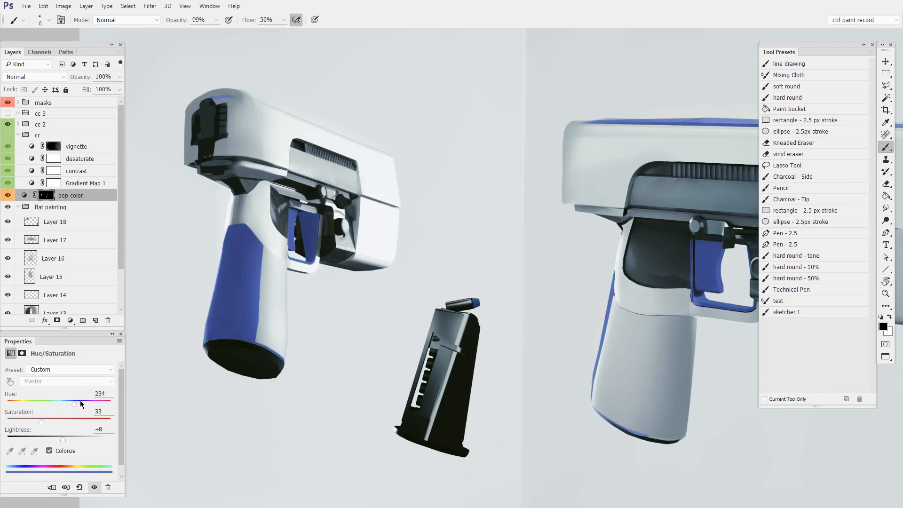
left_click(83, 403)
left_click_drag(567, 367, 478, 345)
key("z")
left_click_drag(495, 362, 478, 363)
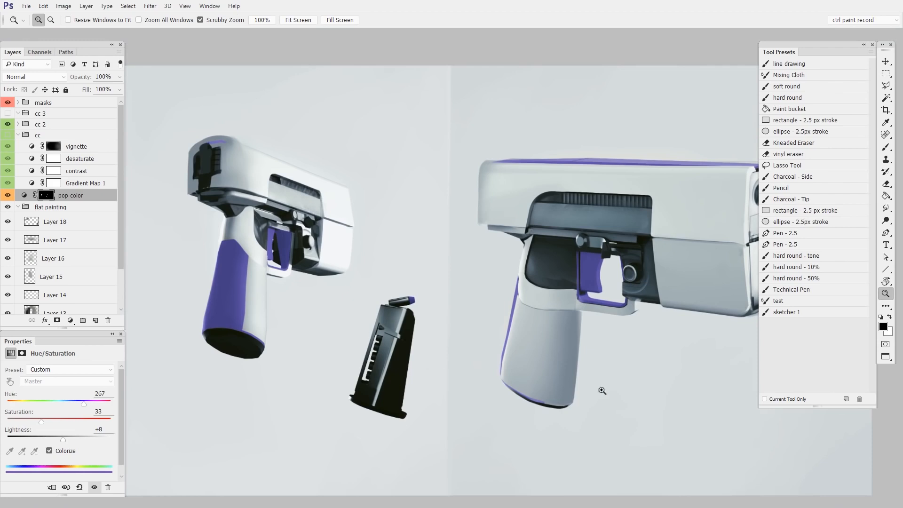
Collapse the cc group, hide cc 2 and show cc for a warmer beige tint
left_click_drag(600, 422, 536, 376)
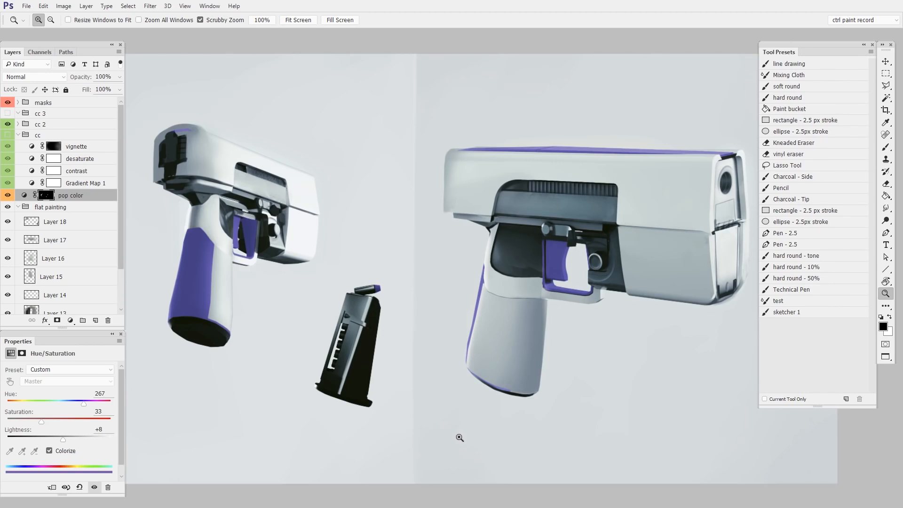
left_click(18, 135)
left_click_drag(8, 124, 8, 135)
left_click_drag(393, 413, 419, 392)
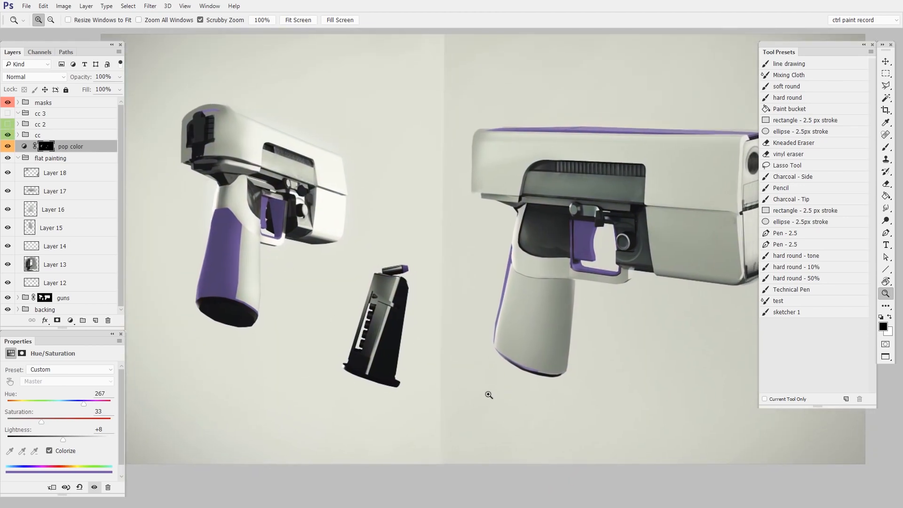